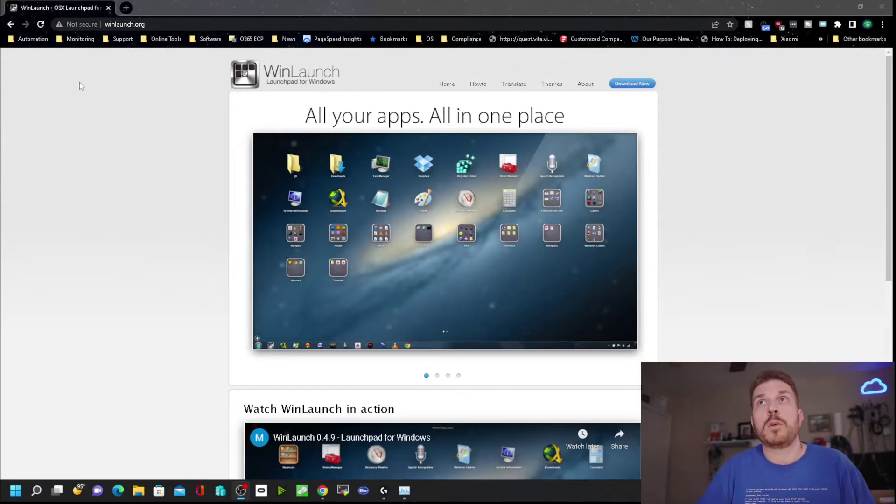
Go from winlaunch.org's Download Now to the SourceForge page for the Setup.exe download.
{"action": "left_click", "coordinate": [642, 84]}
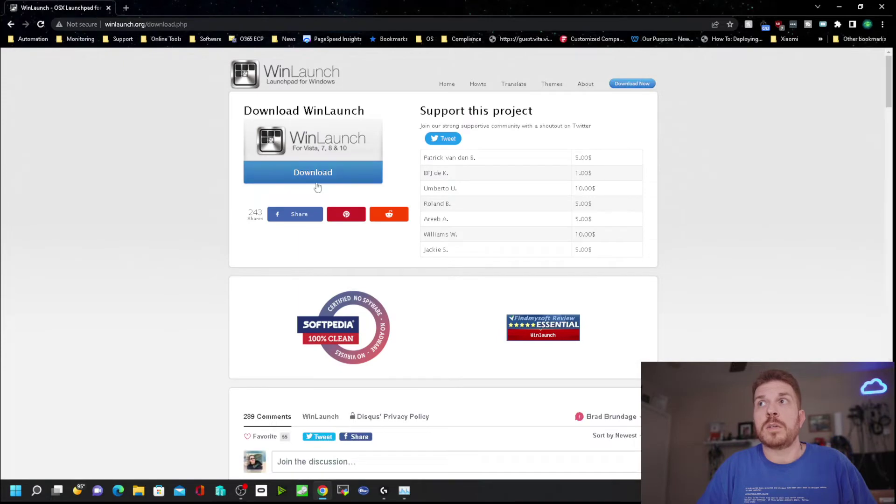
{"action": "left_click", "coordinate": [319, 174]}
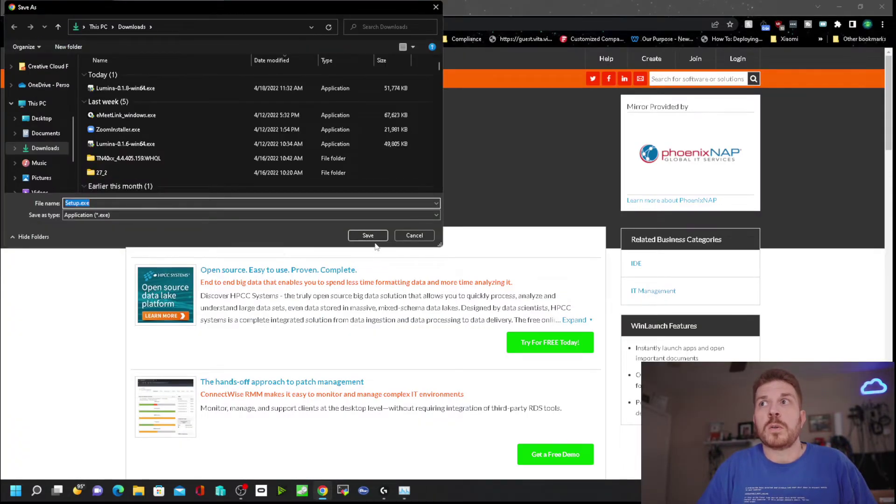
Save Setup.exe to Downloads and run it from Chrome's download bar.
{"action": "left_click", "coordinate": [372, 237]}
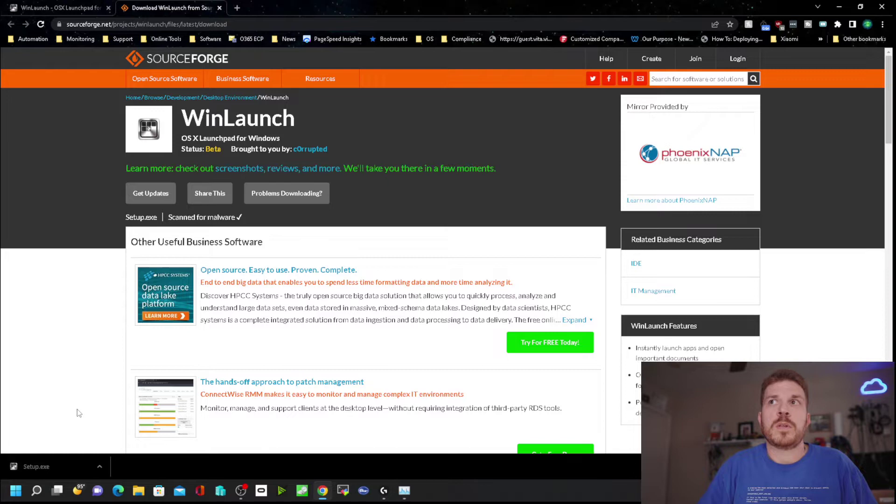
{"action": "left_click", "coordinate": [47, 466]}
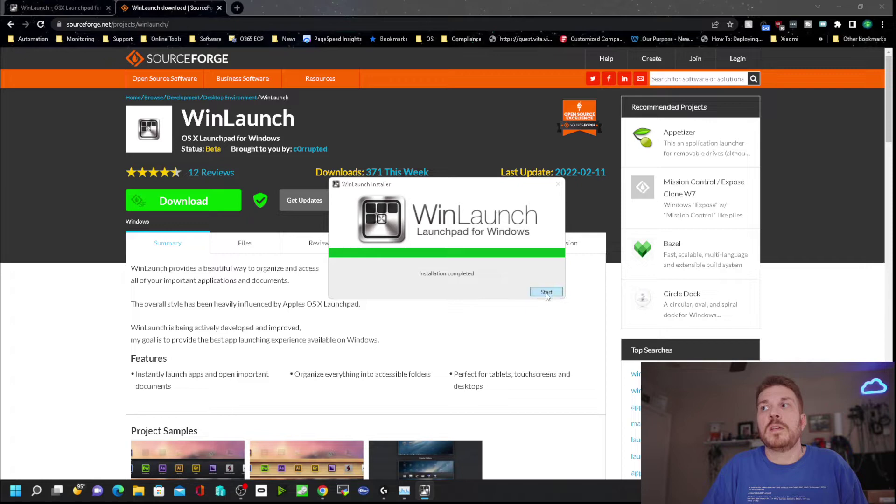
Start WinLaunch after installation, scroll through the EULA and accept the licence.
{"action": "left_click", "coordinate": [546, 292]}
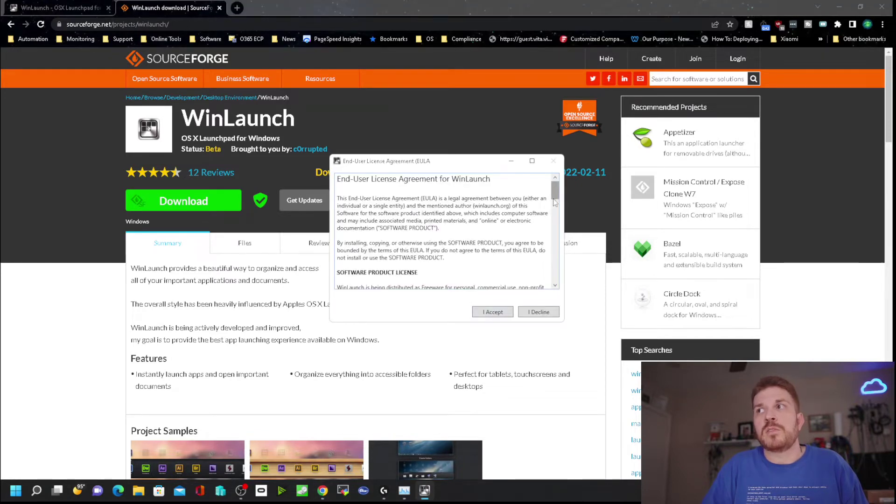
{"action": "left_click_drag", "start_coordinate": [555, 196], "coordinate": [556, 276]}
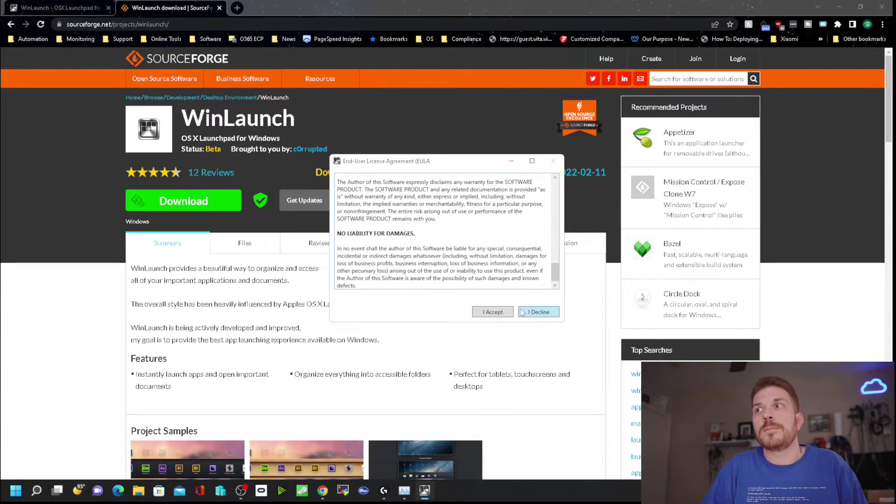
{"action": "left_click", "coordinate": [495, 312]}
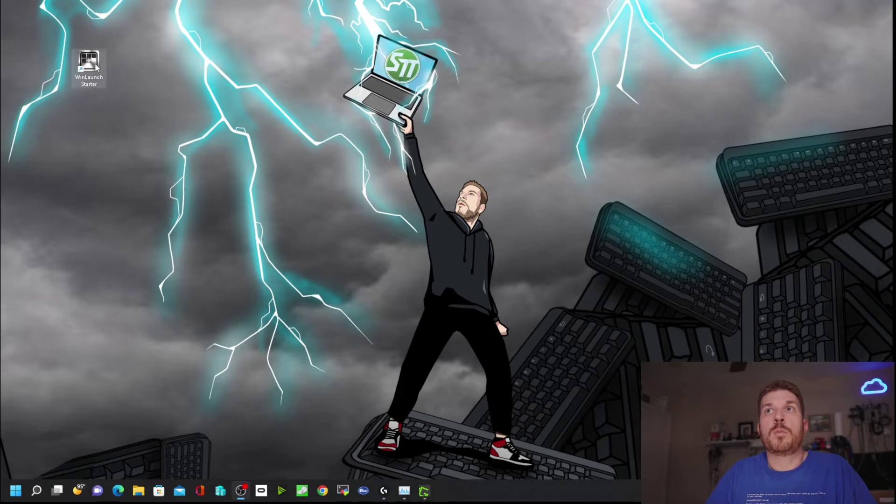
Launch WinLaunch Starter from the desktop and reveal the add-item bar via the + button.
{"action": "double_click", "coordinate": [95, 68]}
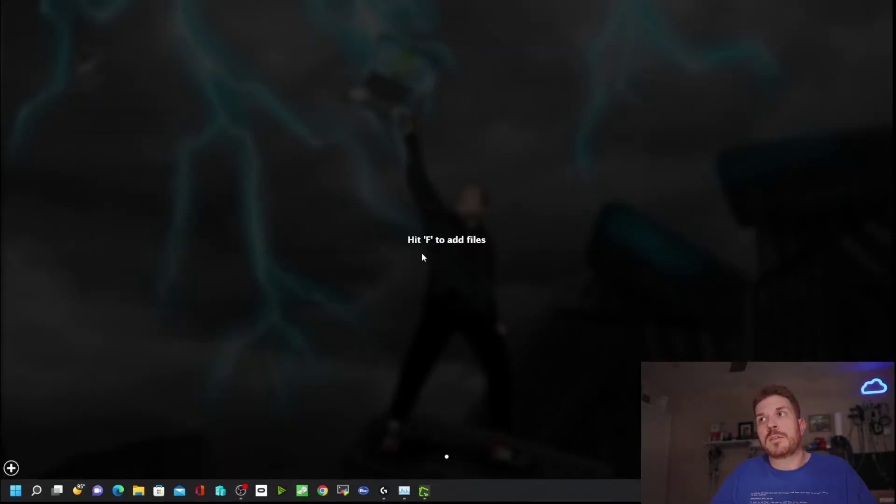
{"action": "left_click", "coordinate": [11, 468]}
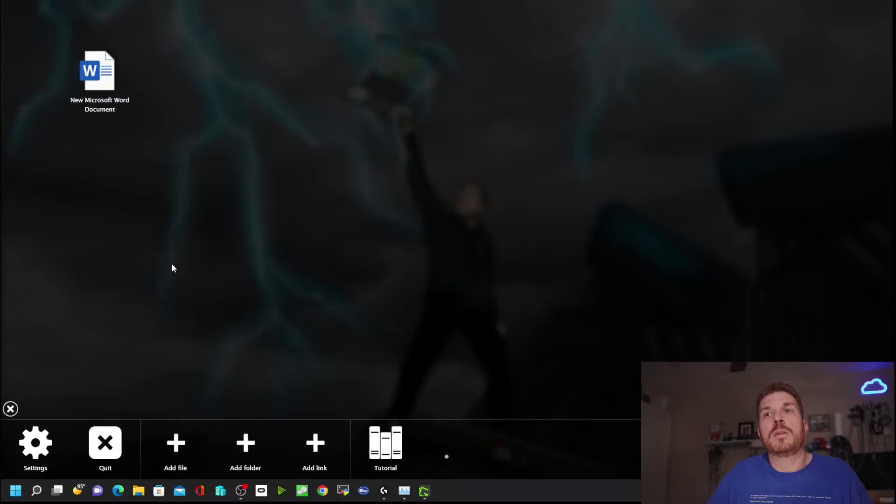
{"action": "left_click", "coordinate": [315, 446]}
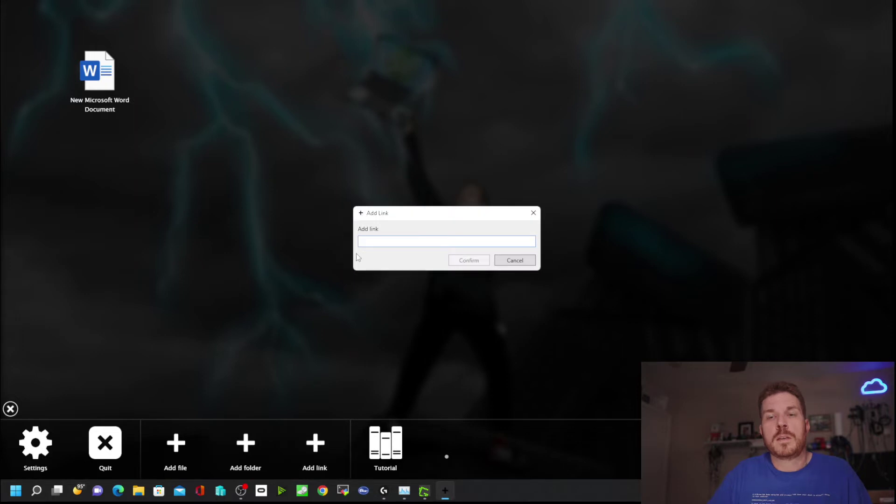
{"action": "type", "text": "https"}
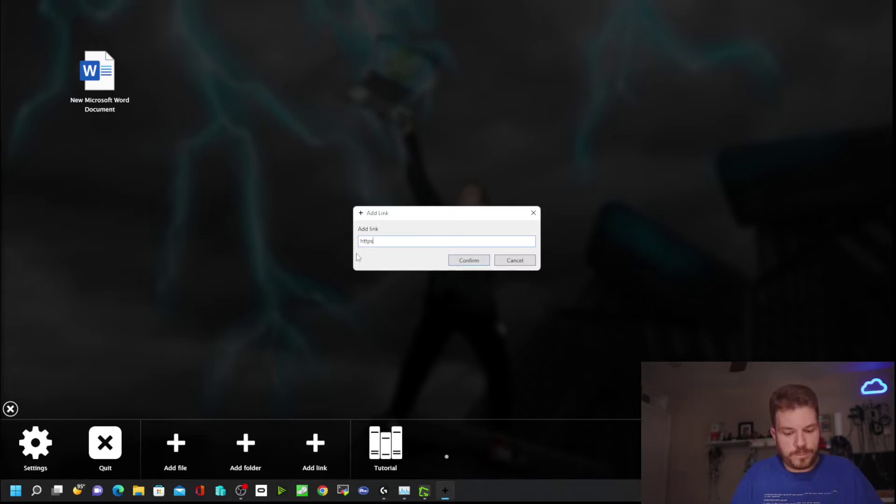
{"action": "type", "text": "://googl"}
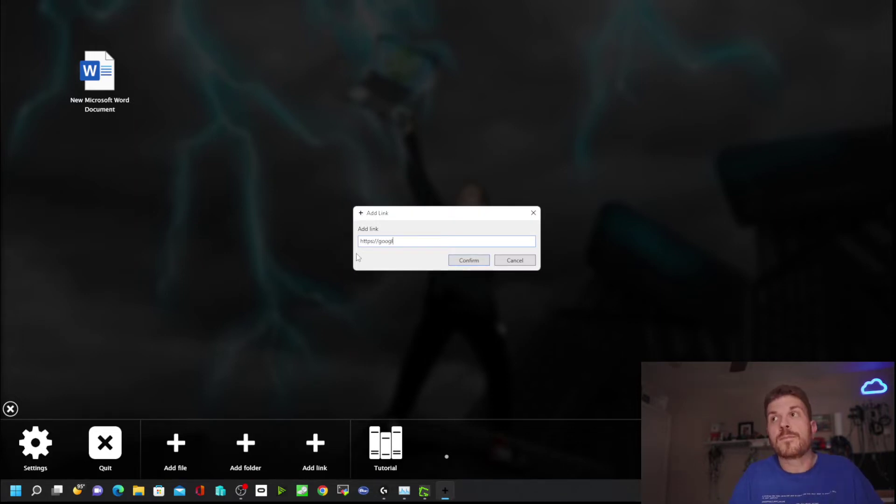
{"action": "type", "text": "e.com"}
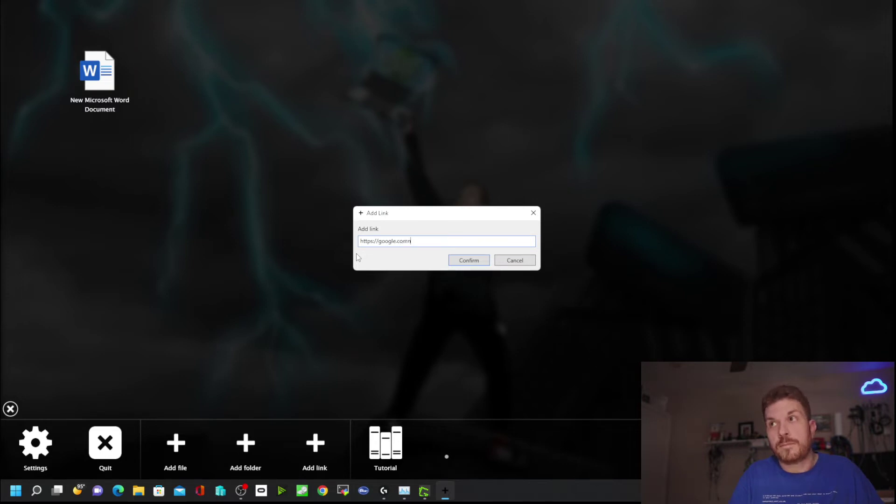
{"action": "key", "text": "Return"}
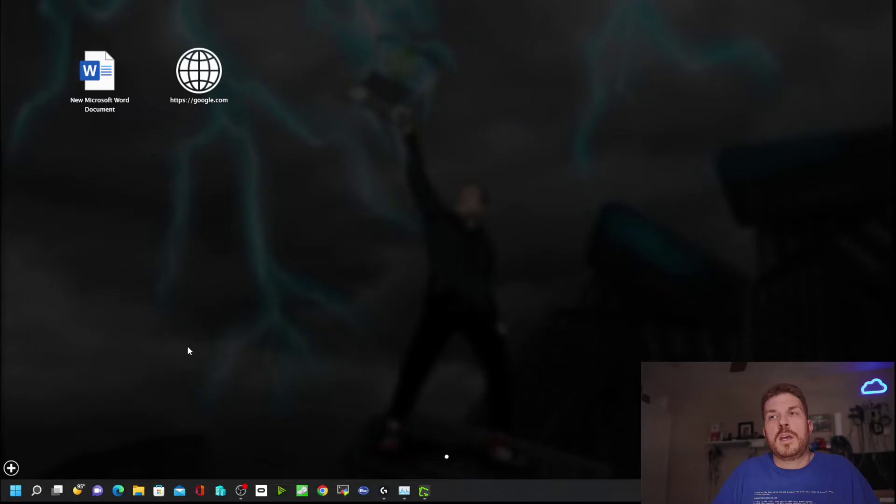
{"action": "left_click", "coordinate": [506, 120]}
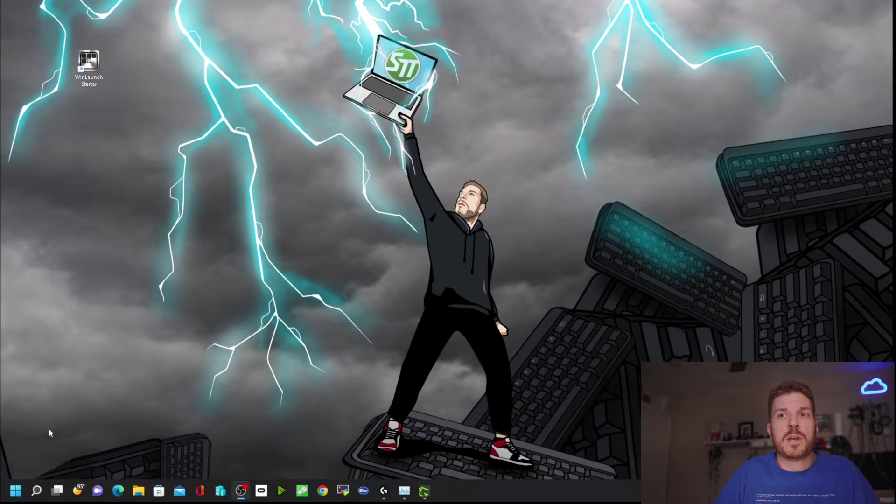
Search 'chro' in Start, open Chrome's file location and its shortcut Properties.
{"action": "left_click", "coordinate": [16, 490]}
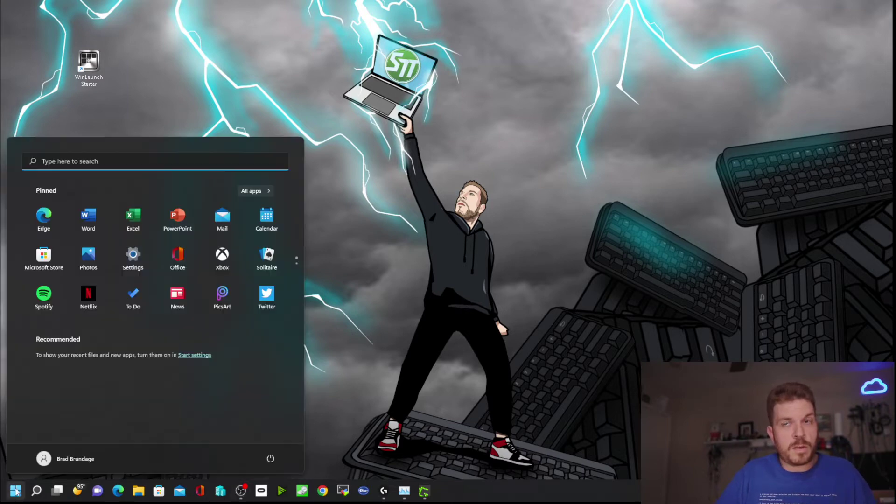
{"action": "type", "text": "chro"}
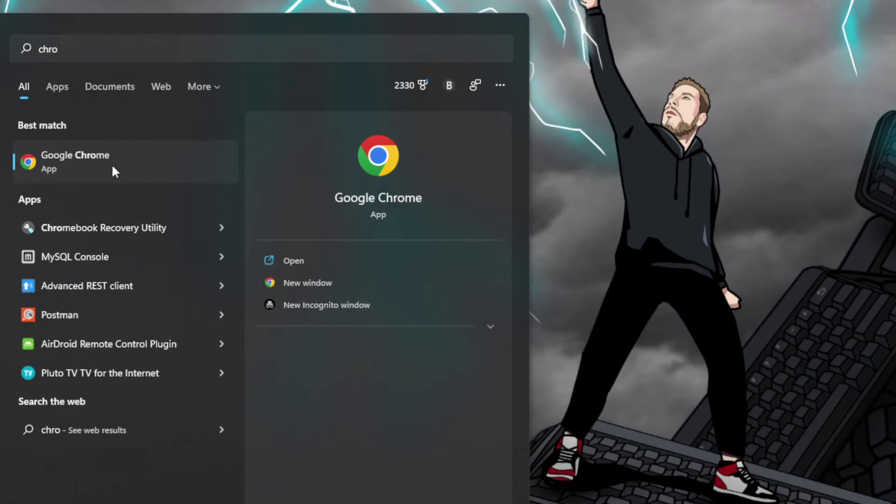
{"action": "right_click", "coordinate": [88, 244]}
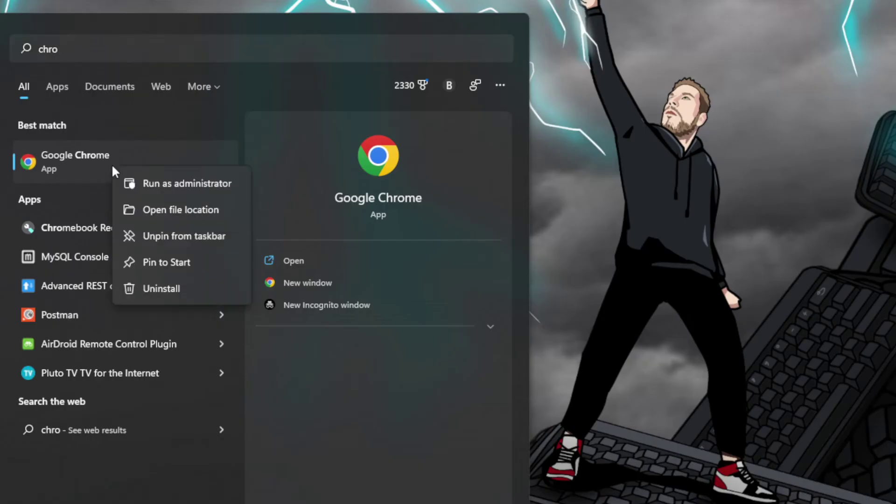
{"action": "left_click", "coordinate": [202, 208]}
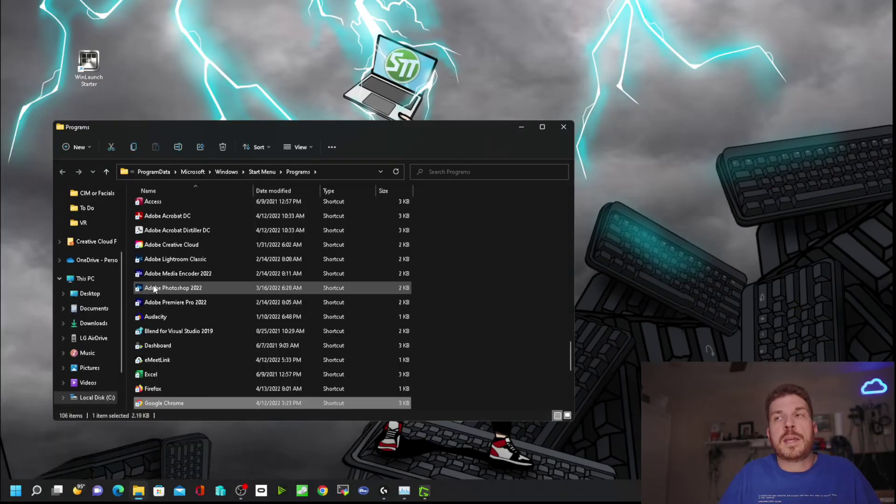
{"action": "right_click", "coordinate": [200, 403]}
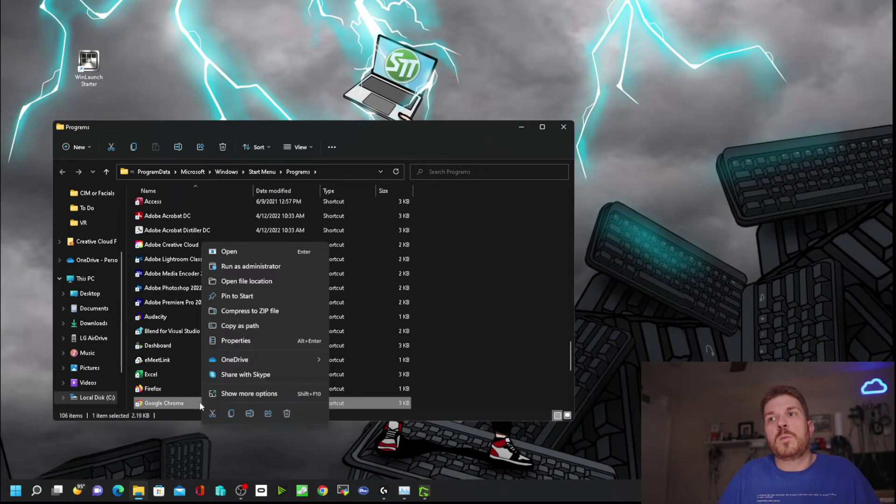
{"action": "left_click", "coordinate": [250, 341]}
Copy the Google Chrome shortcut's full Target path and close Properties.
{"action": "left_click", "coordinate": [280, 304]}
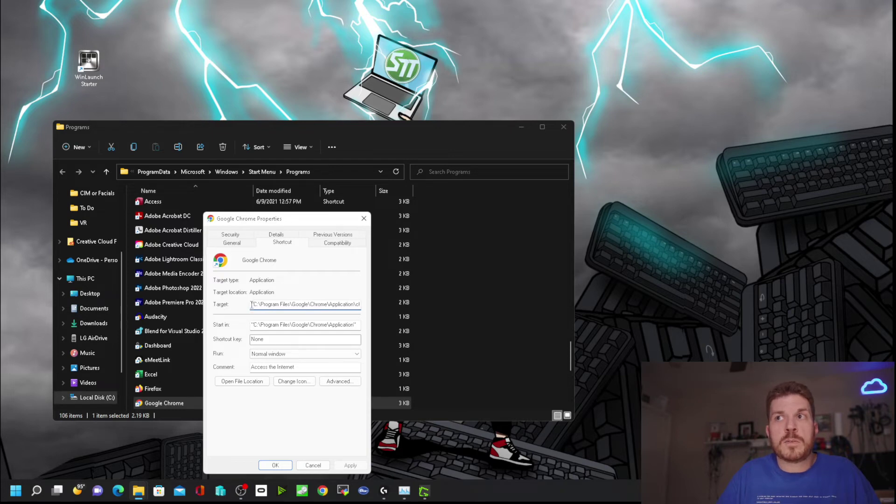
{"action": "left_click_drag", "start_coordinate": [251, 305], "coordinate": [360, 305]}
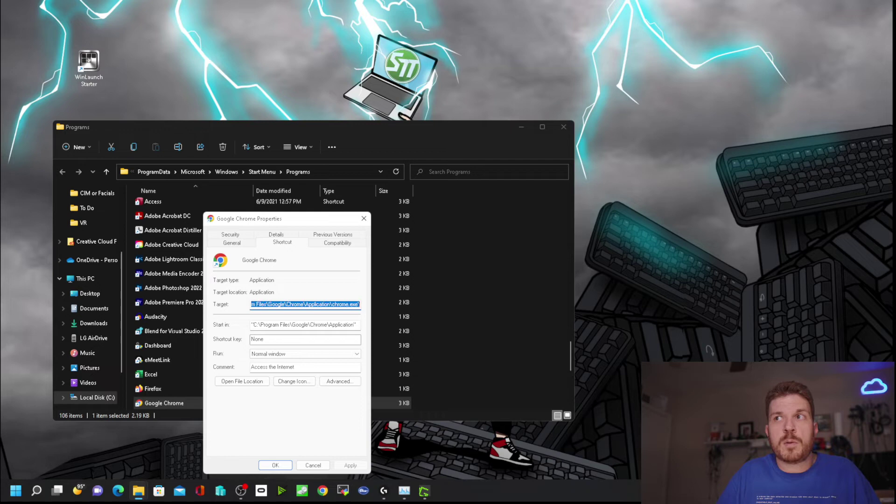
{"action": "right_click", "coordinate": [315, 303]}
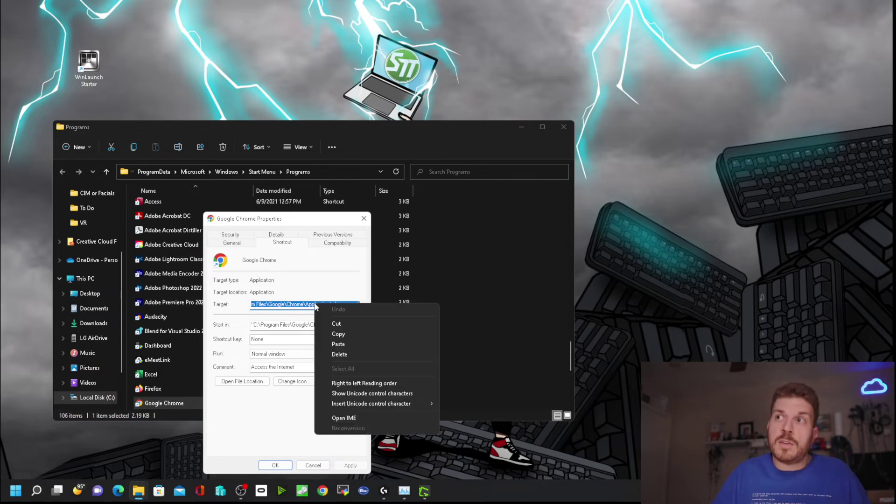
{"action": "left_click", "coordinate": [340, 334]}
{"action": "left_click", "coordinate": [313, 465]}
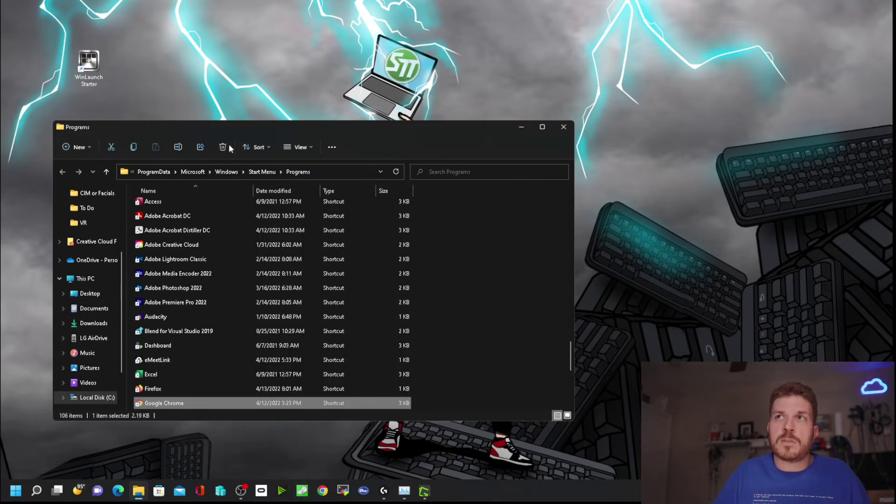
Add Chrome to the launcher by pasting the copied chrome.exe path into Add file.
{"action": "double_click", "coordinate": [89, 60]}
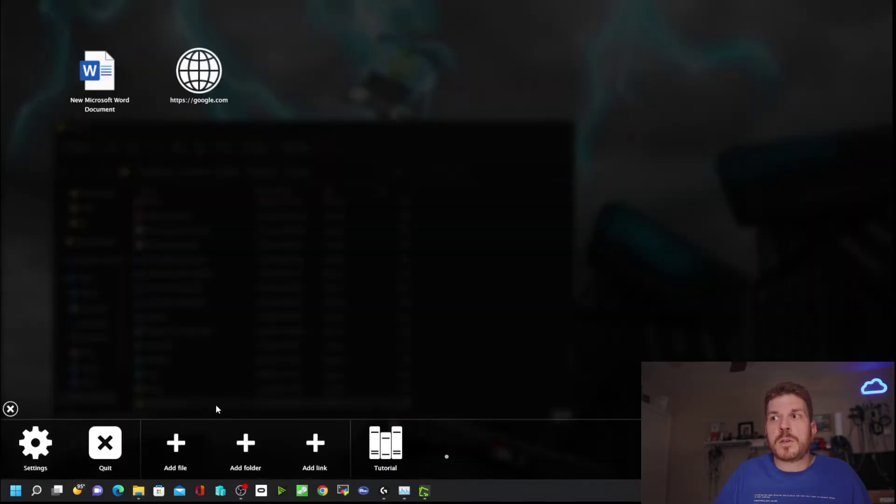
{"action": "left_click", "coordinate": [180, 447]}
{"action": "right_click", "coordinate": [137, 223]}
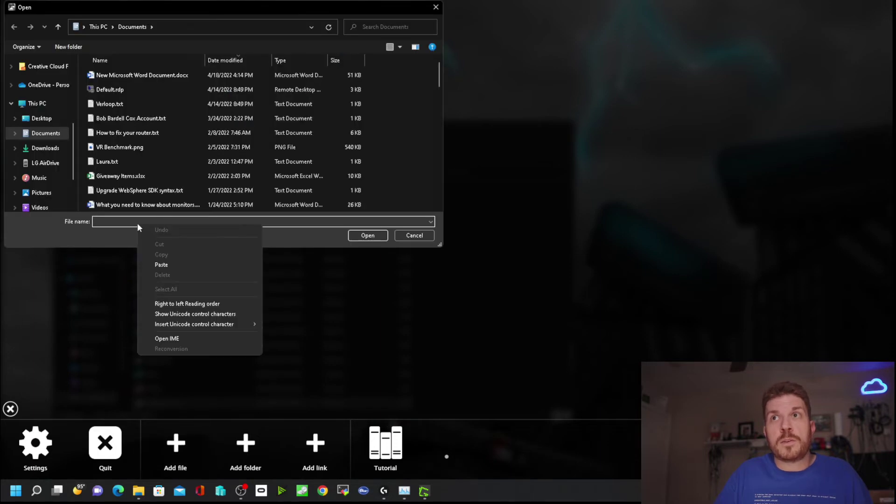
{"action": "left_click", "coordinate": [175, 263]}
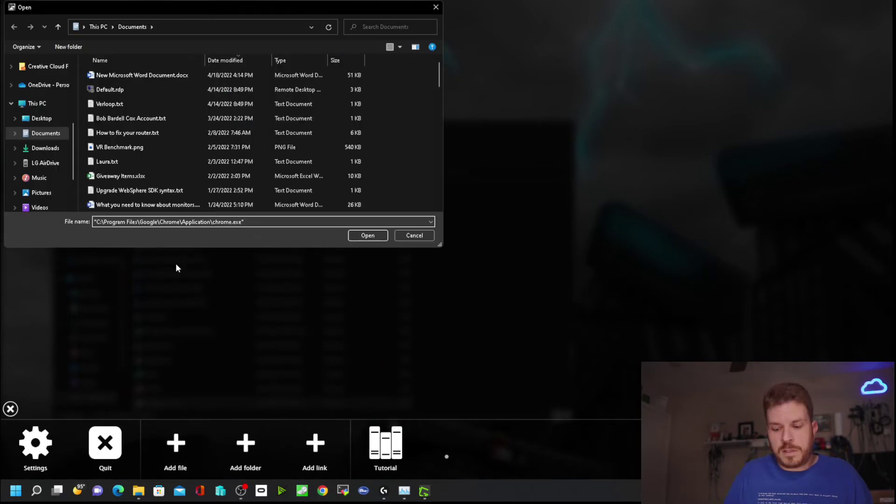
{"action": "left_click", "coordinate": [372, 236]}
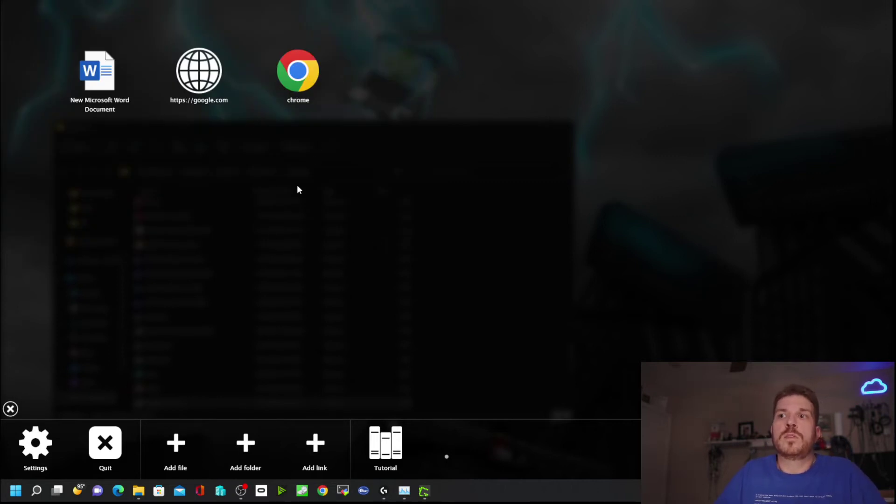
{"action": "left_click", "coordinate": [139, 491]}
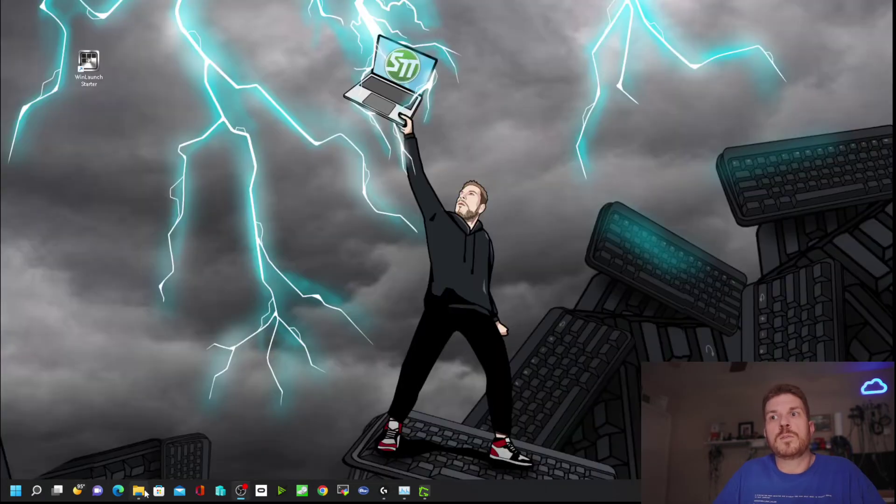
Copy the Adobe Acrobat DC shortcut's Target path, then reopen WinLaunch with Shift+Tab.
{"action": "left_click", "coordinate": [140, 493]}
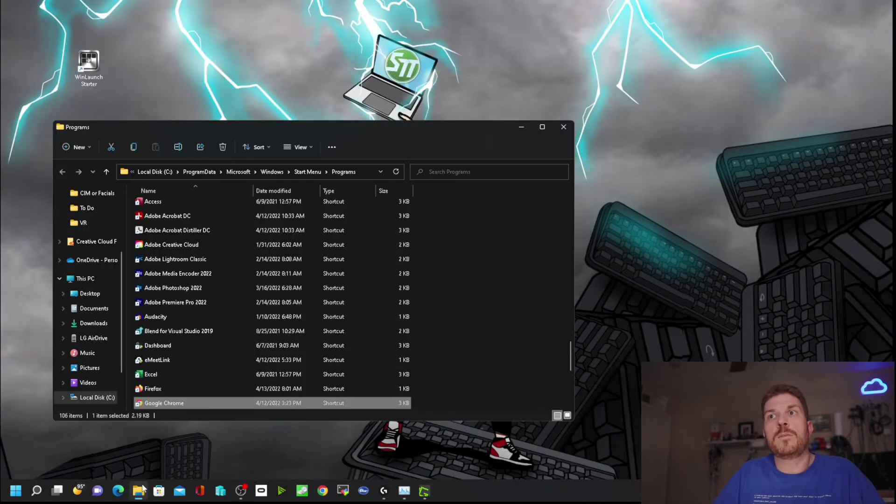
{"action": "left_click", "coordinate": [198, 214]}
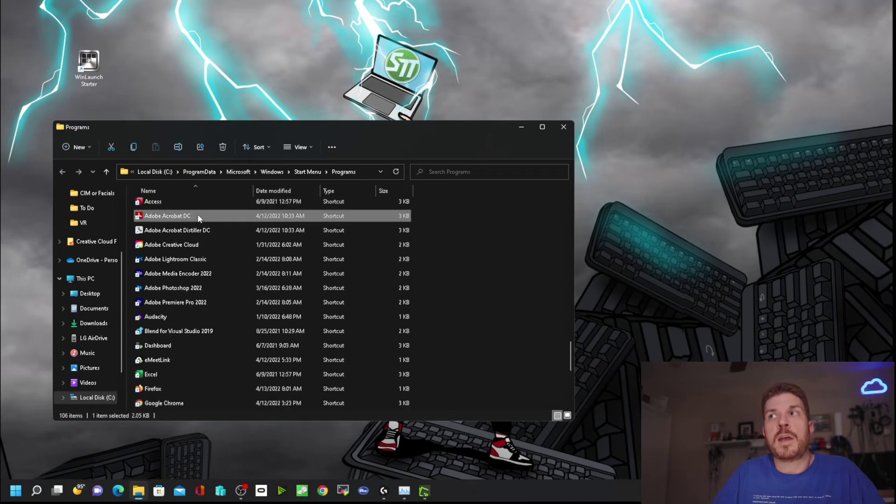
{"action": "right_click", "coordinate": [198, 214]}
{"action": "left_click", "coordinate": [247, 337]}
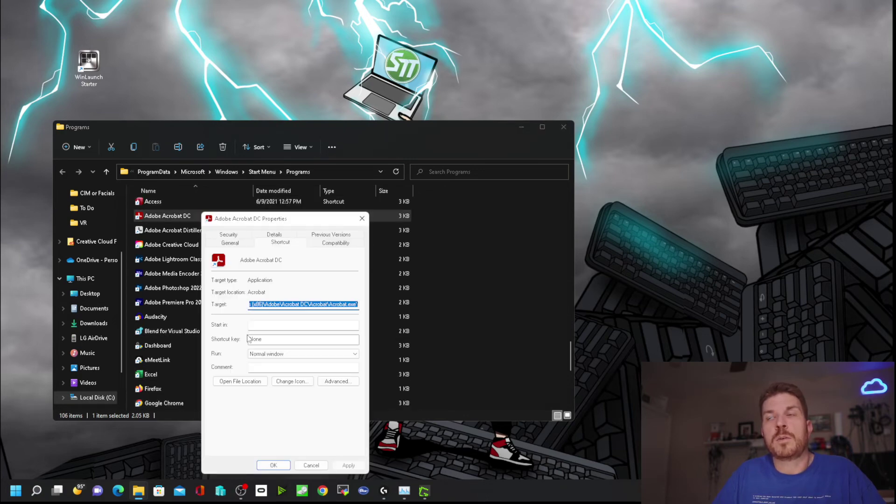
{"action": "right_click", "coordinate": [292, 308]}
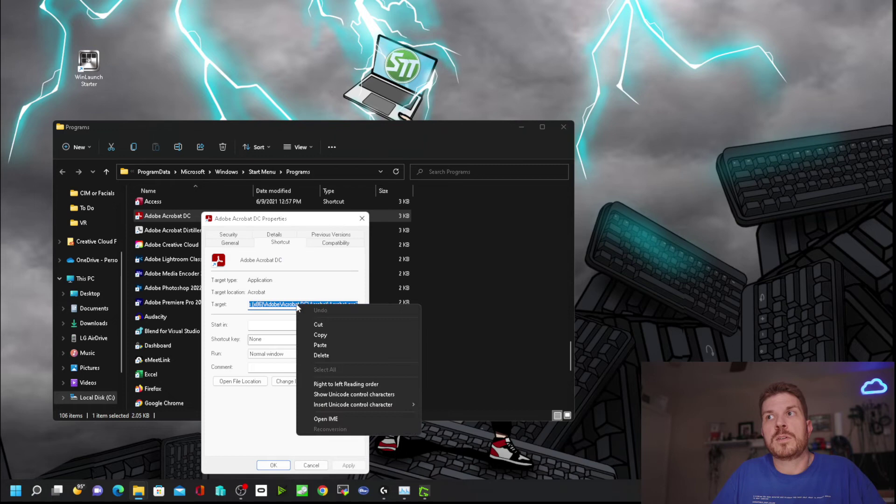
{"action": "left_click", "coordinate": [320, 335]}
{"action": "left_click", "coordinate": [310, 466]}
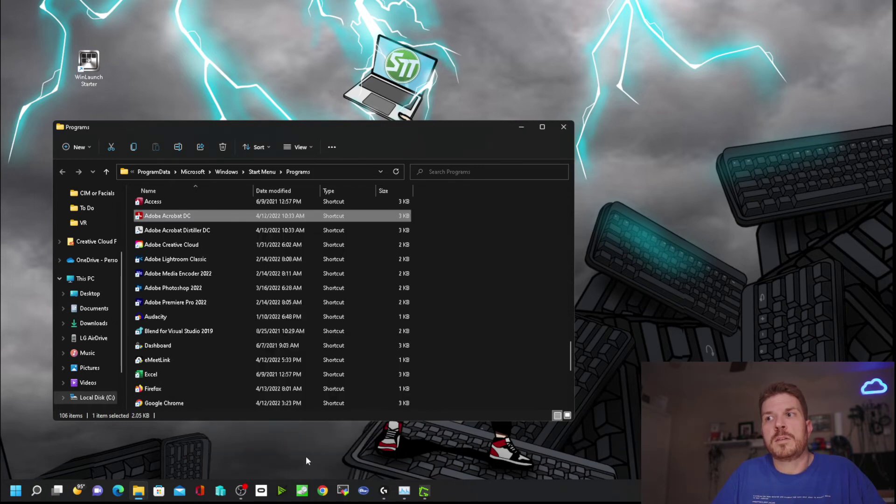
{"action": "key", "text": "shift+Tab"}
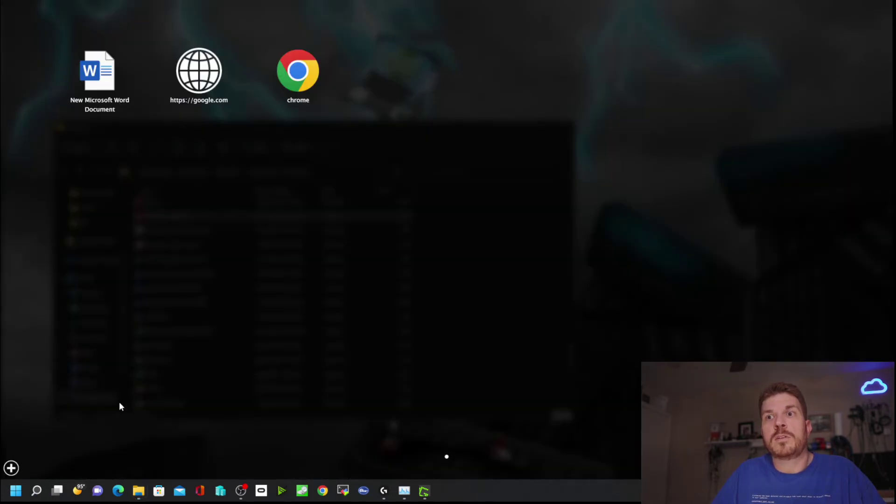
Add Acrobat to the launcher by pasting its path into Add file, then open Settings.
{"action": "left_click", "coordinate": [10, 465]}
{"action": "left_click", "coordinate": [169, 441]}
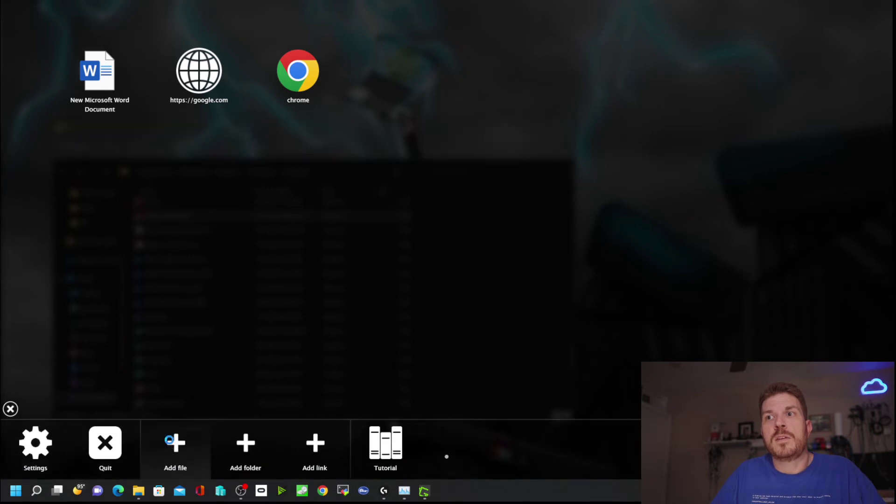
{"action": "right_click", "coordinate": [158, 223]}
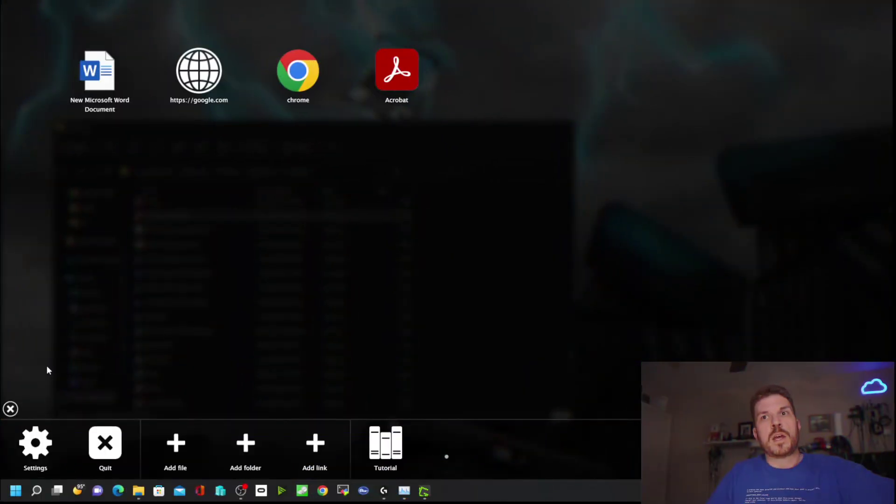
{"action": "left_click", "coordinate": [35, 443]}
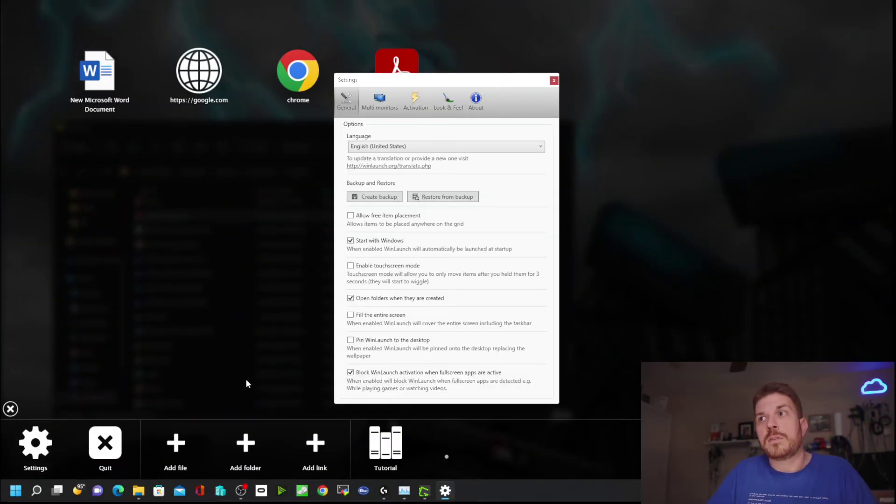
Check 'Pin WinLaunch to the desktop' in General settings and confirm the DeskMode restart.
{"action": "left_click", "coordinate": [351, 341]}
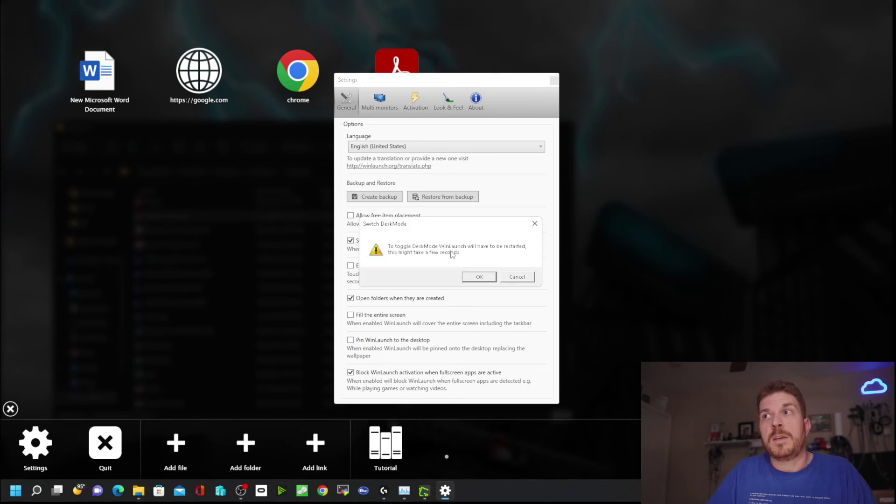
{"action": "left_click", "coordinate": [479, 277]}
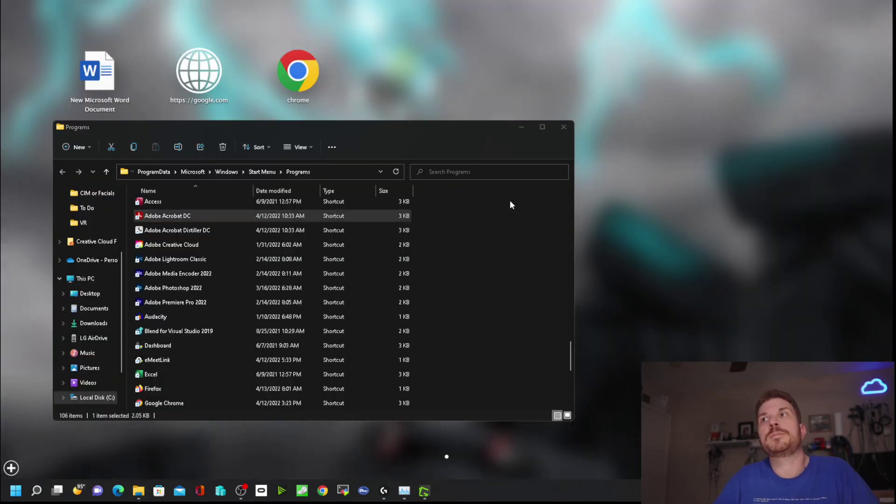
Minimize the Programs folder, then launch the pinned chrome and google.com items in Chrome, closing each.
{"action": "left_click", "coordinate": [522, 128]}
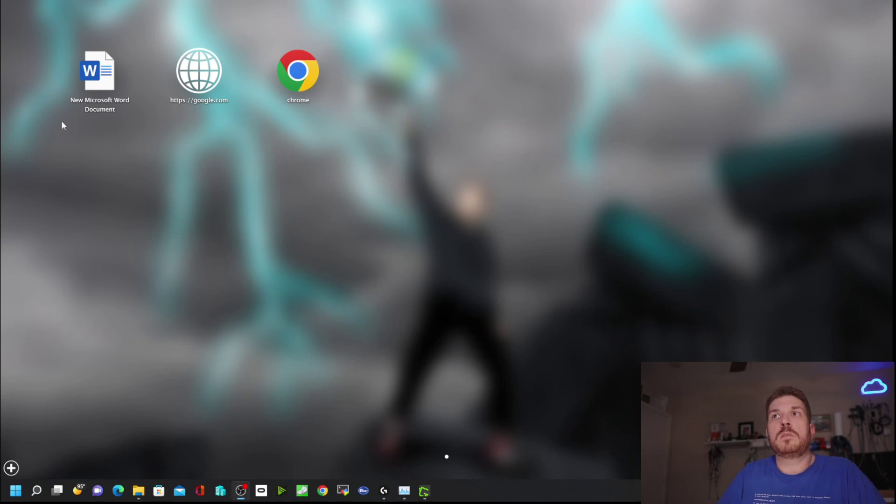
{"action": "left_click", "coordinate": [248, 215]}
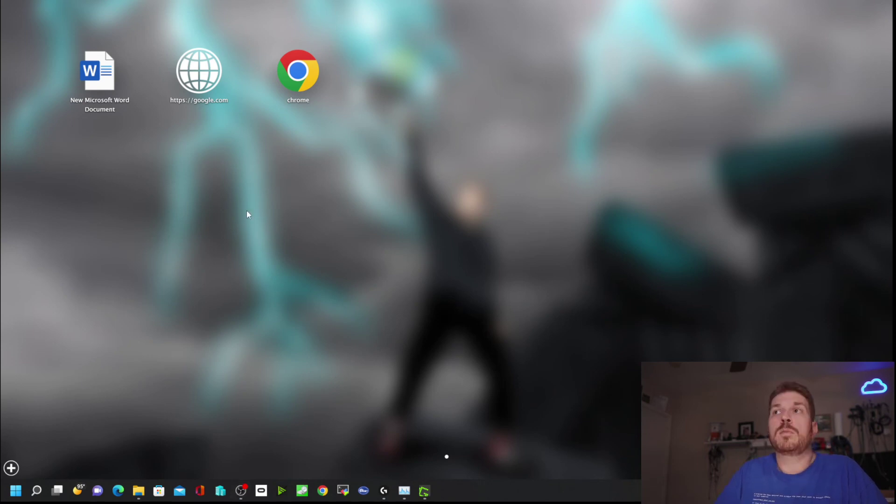
{"action": "double_click", "coordinate": [297, 69]}
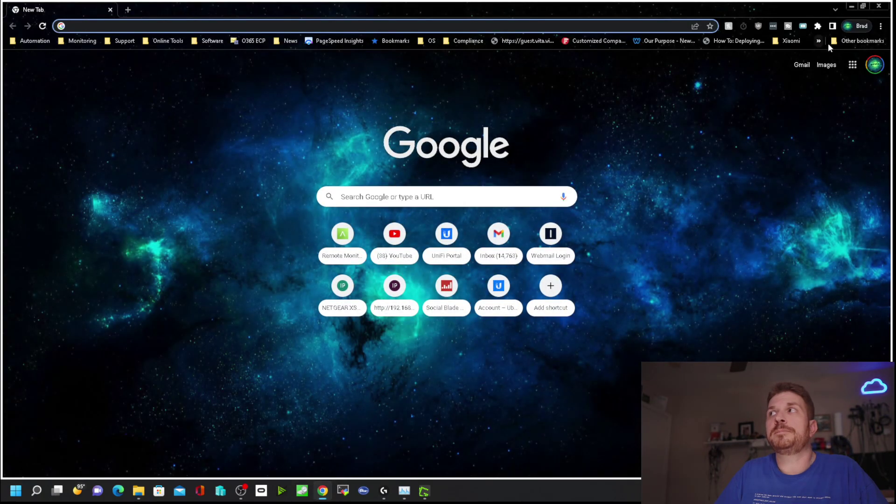
{"action": "left_click", "coordinate": [880, 8]}
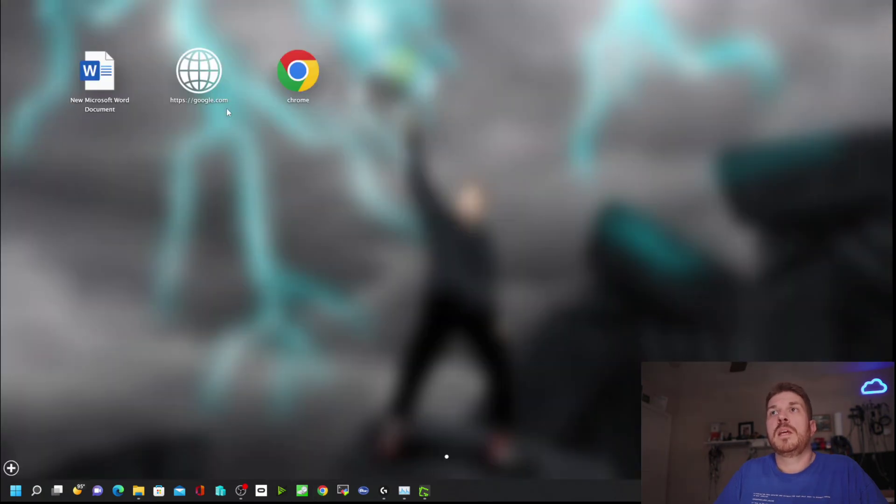
{"action": "double_click", "coordinate": [208, 79]}
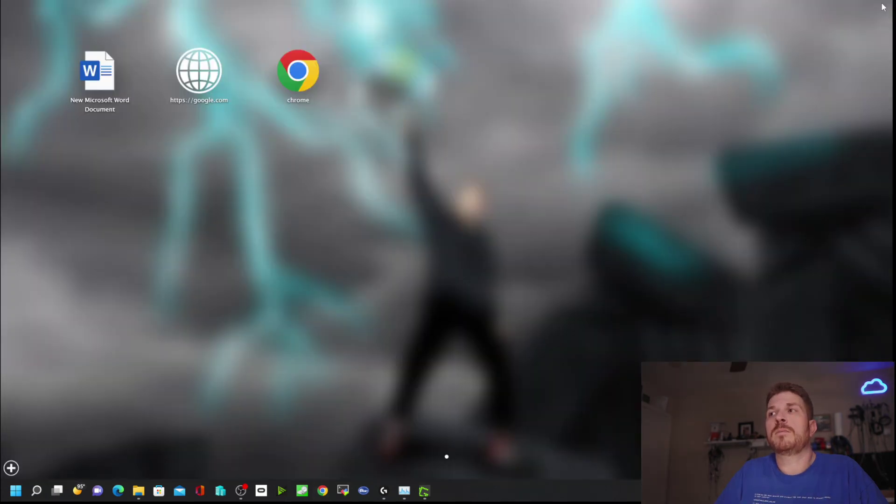
{"action": "left_click", "coordinate": [879, 6]}
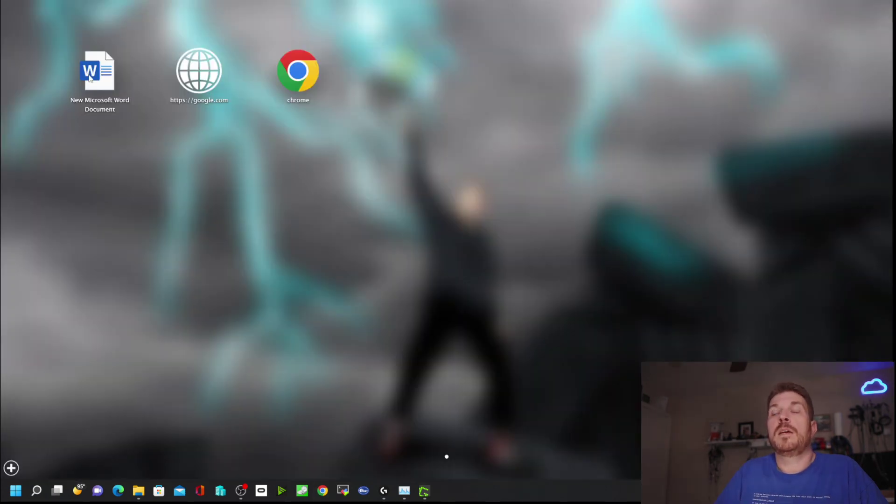